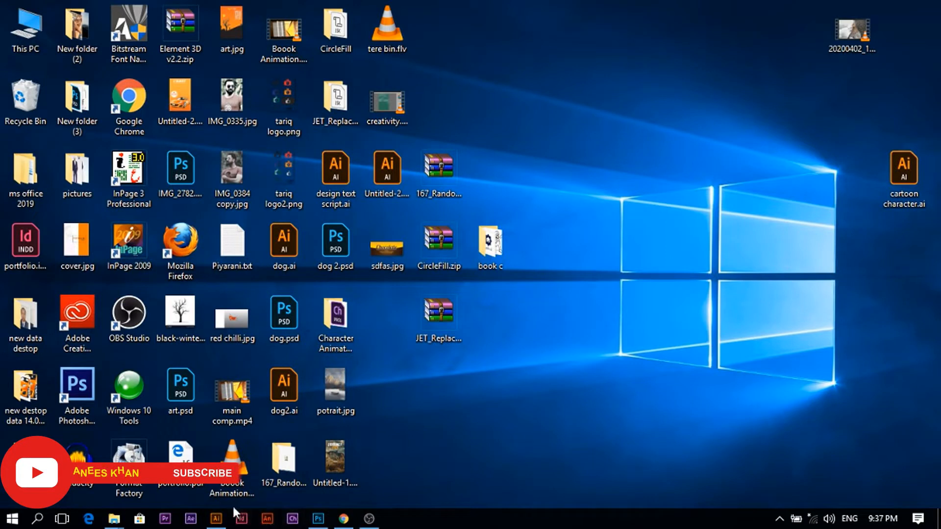
- Open Illustrator from the taskbar
mouse_move(214, 521)
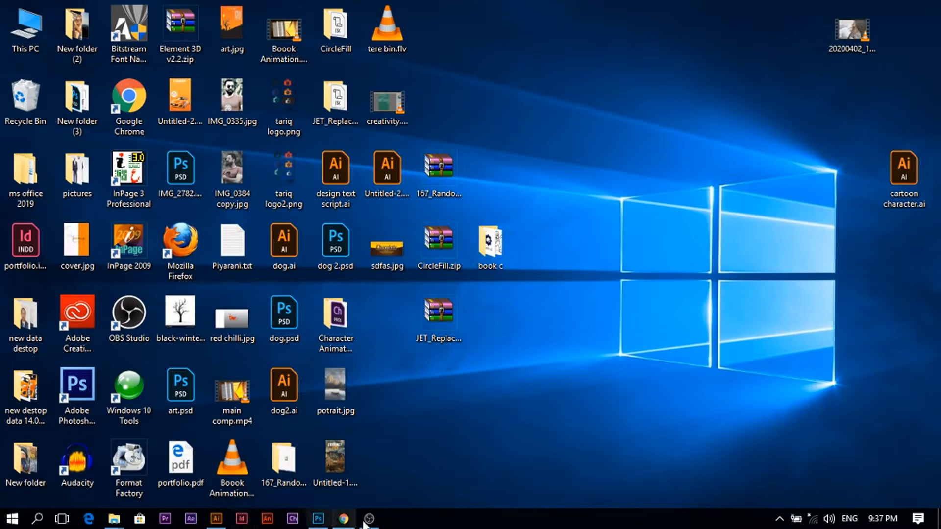
mouse_move(322, 518)
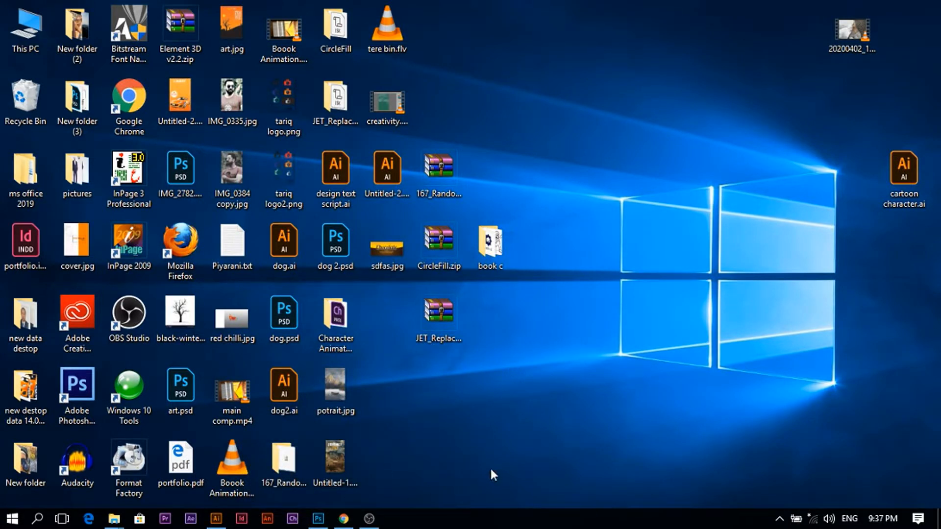
click(325, 519)
click(326, 520)
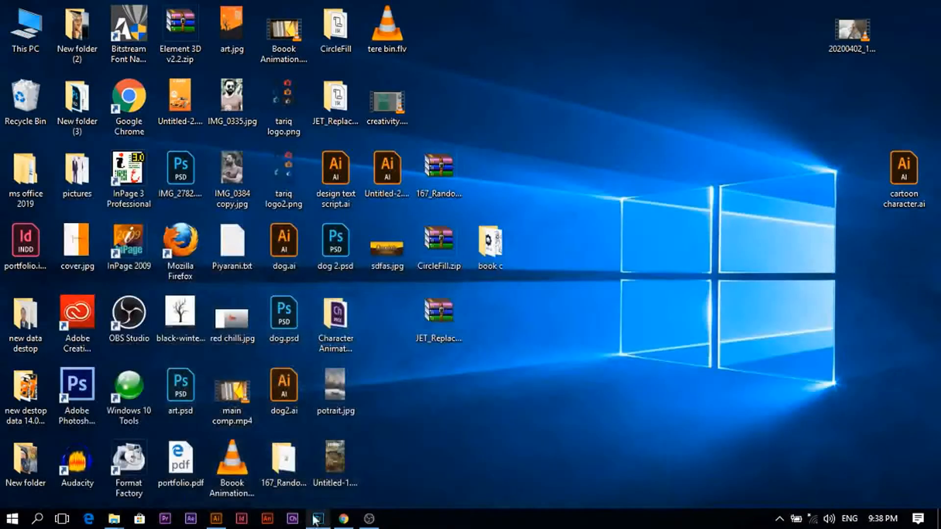
click(227, 523)
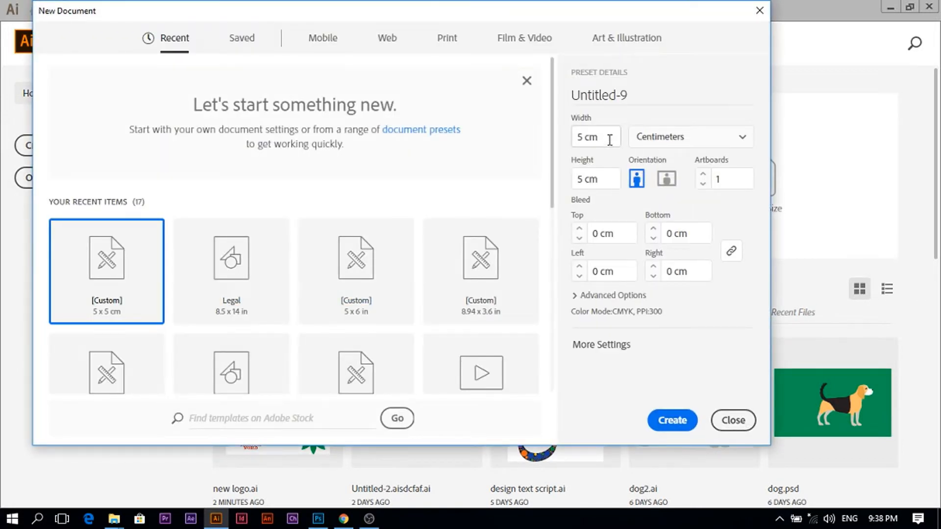
- Create a new document 5 cm wide and 5 cm high
click(610, 140)
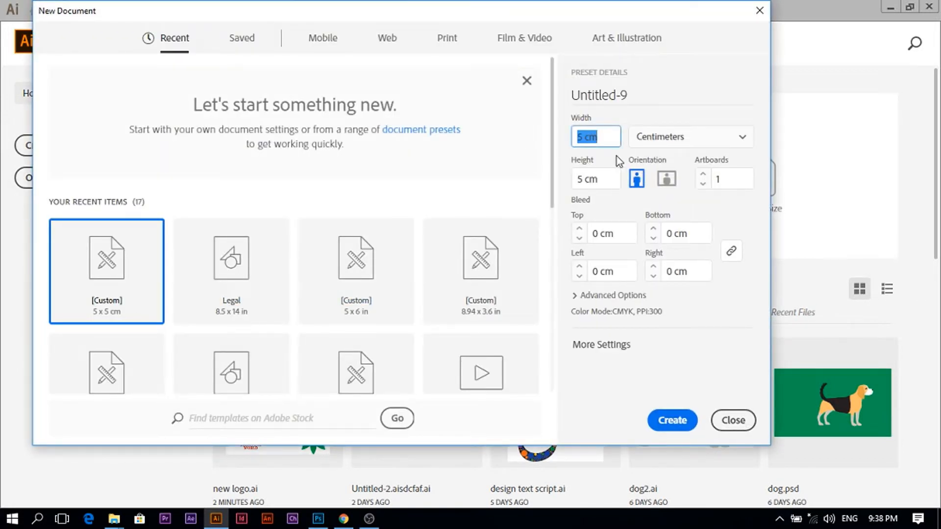
text(5)
click(602, 180)
text(5)
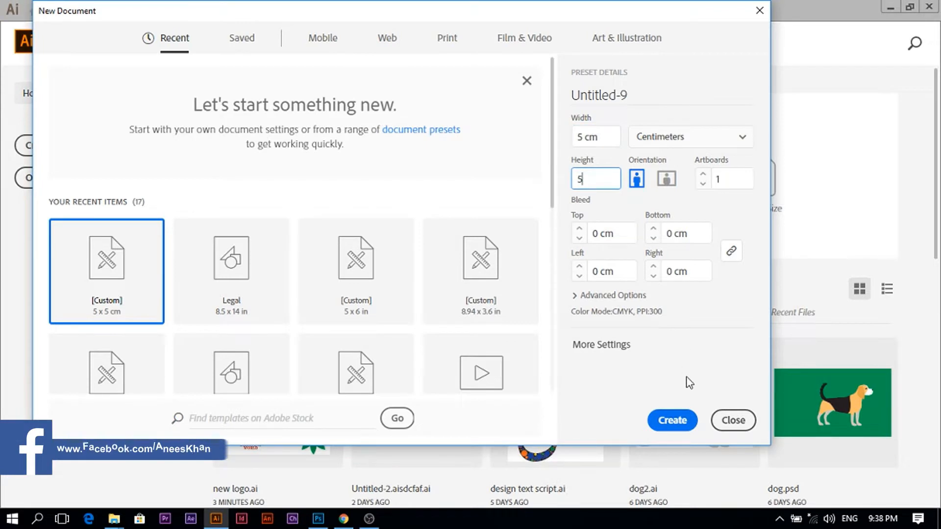
click(672, 420)
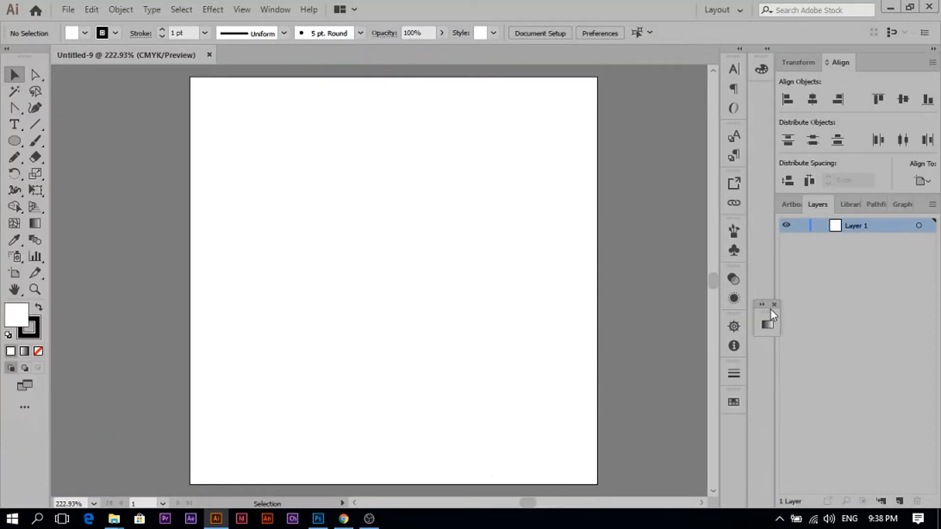
- Dock the floating Gradient panel into the side panel strip
drag(772, 318, 734, 430)
drag(761, 69, 731, 460)
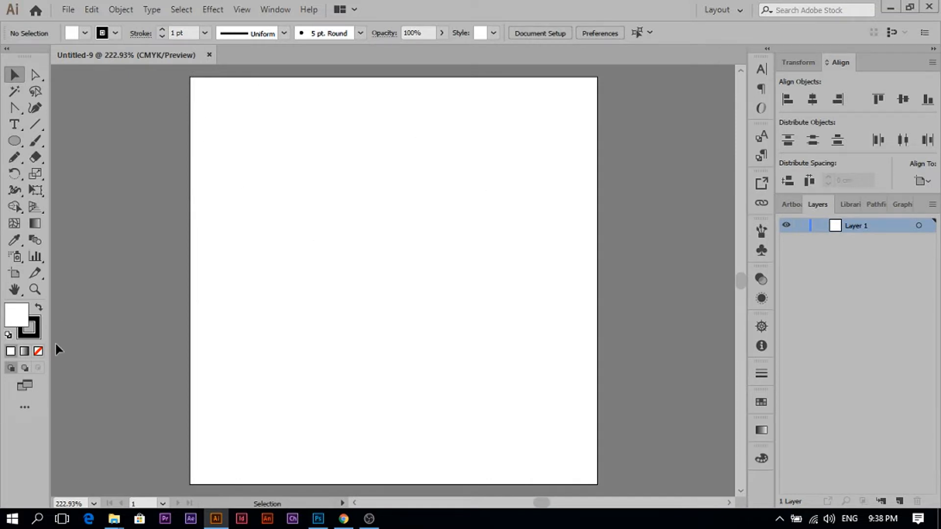
- Draw a tall, narrow ellipse in the middle of the artboard with the Ellipse tool
key(l)
drag(388, 175, 450, 342)
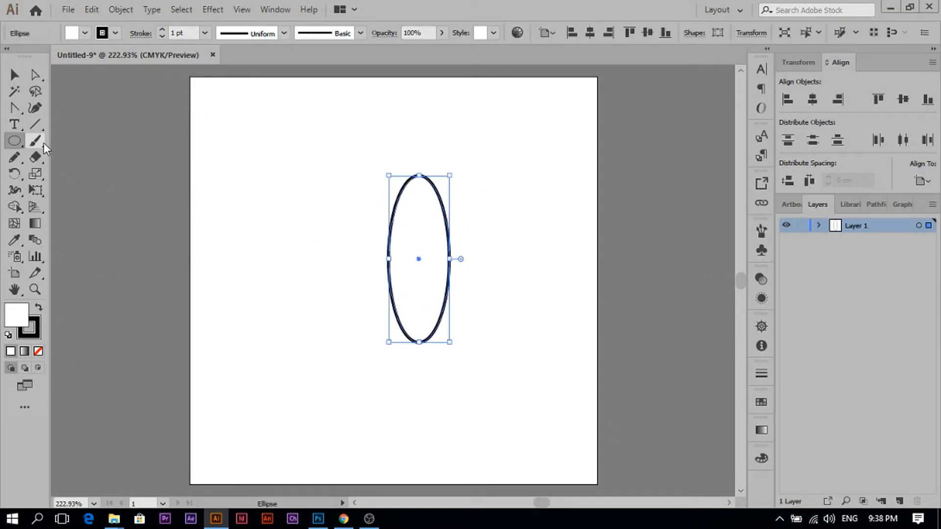
- Convert the ellipse's bottom anchor into a sharp corner and raise its side anchors to form a teardrop
drag(15, 108, 83, 156)
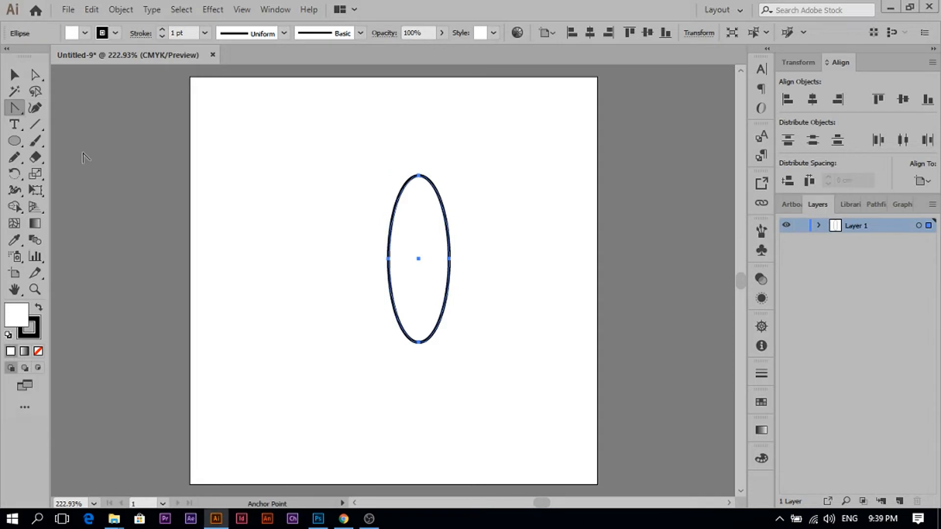
click(419, 342)
key(a)
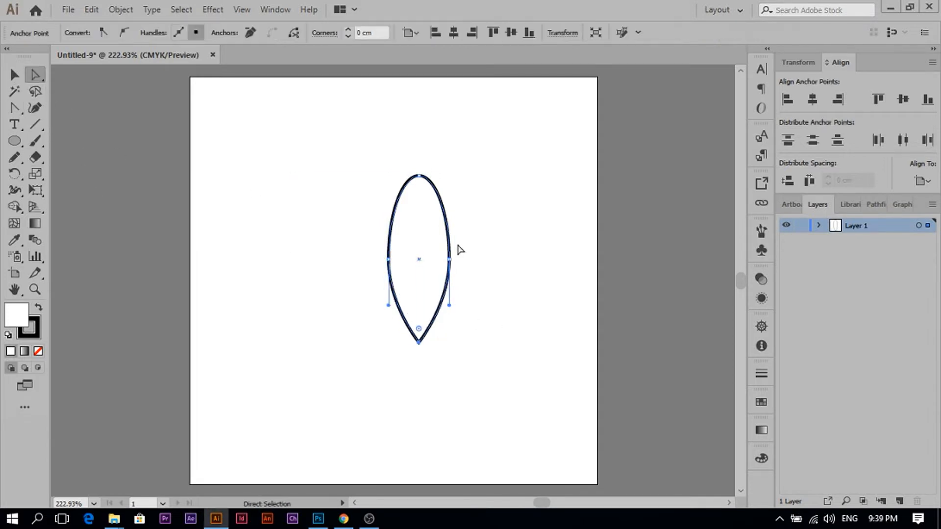
drag(493, 246, 334, 271)
drag(450, 259, 449, 239)
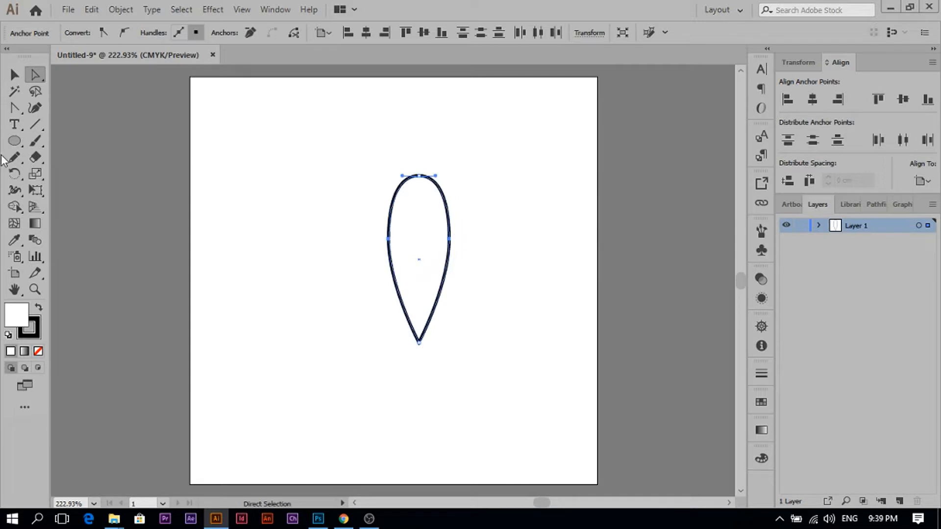
- Give the teardrop a black fill and no stroke
click(39, 351)
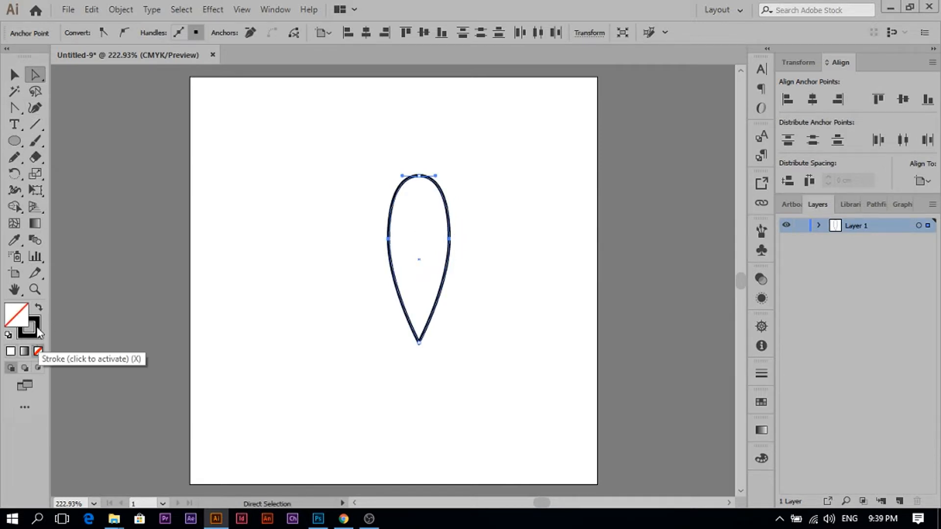
click(37, 330)
click(38, 308)
click(14, 76)
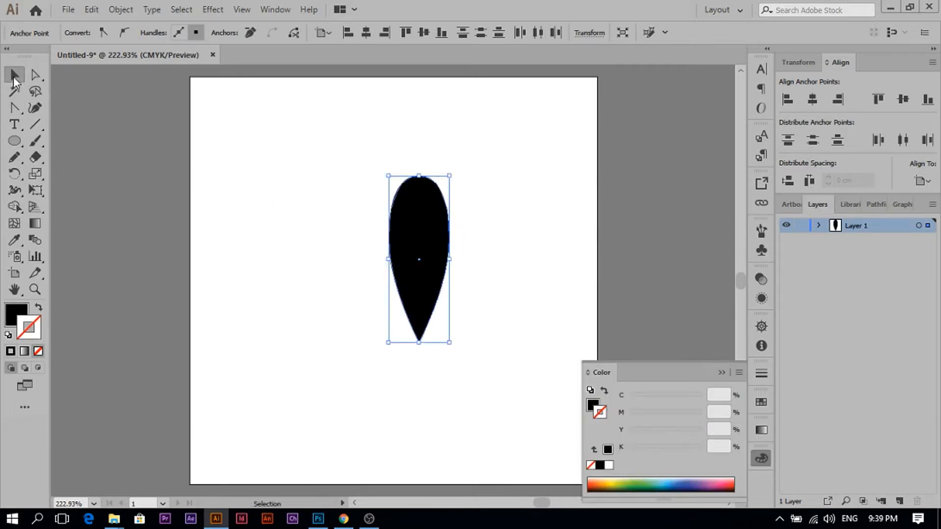
- Scale the teardrop down to a small size and reselect it
drag(450, 342, 405, 217)
click(477, 240)
drag(471, 160, 322, 240)
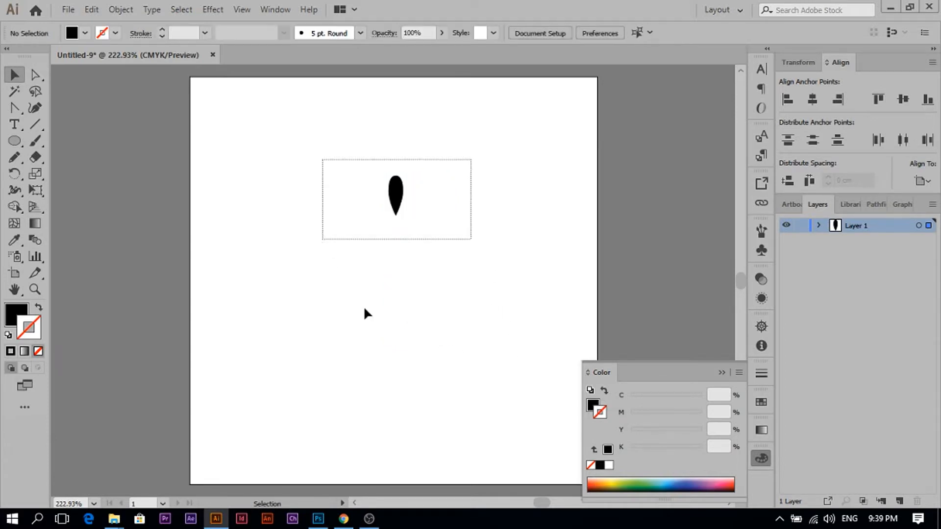
- Add the teardrop to the Brushes panel as a new Art Brush
click(761, 231)
drag(396, 196, 606, 265)
click(443, 295)
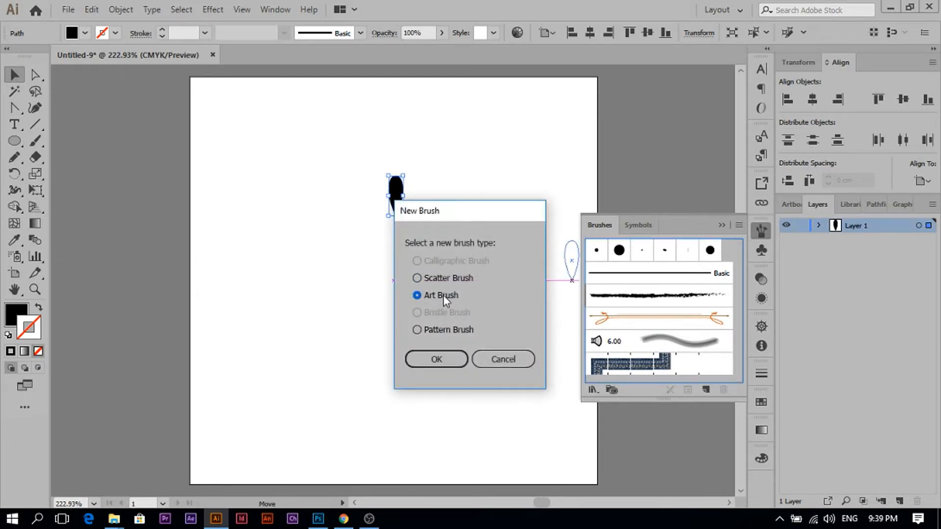
click(450, 358)
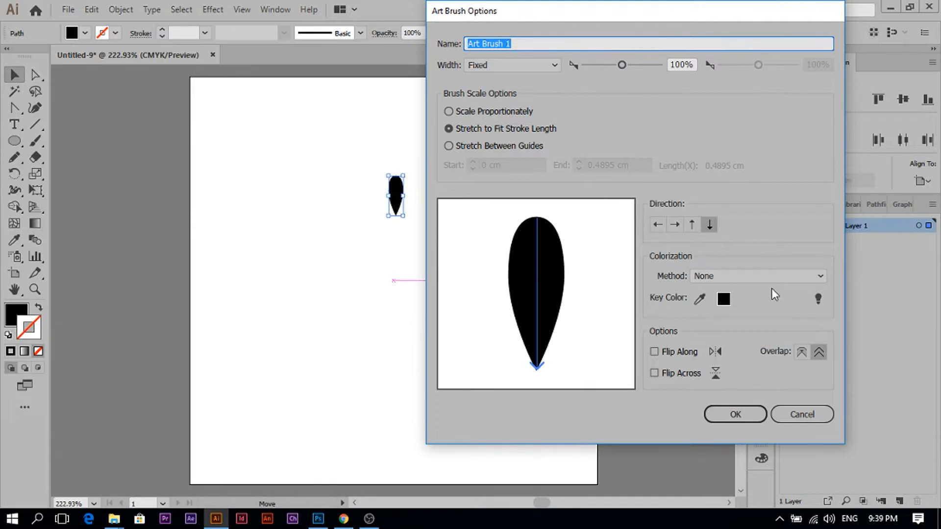
- Set the art brush's colorization method to Hue Shift and confirm the brush options
click(753, 277)
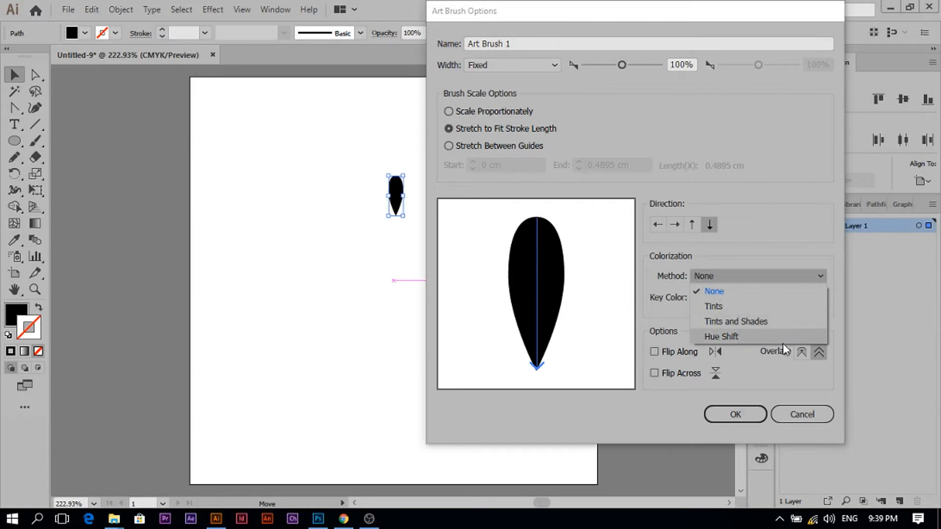
click(768, 335)
click(735, 414)
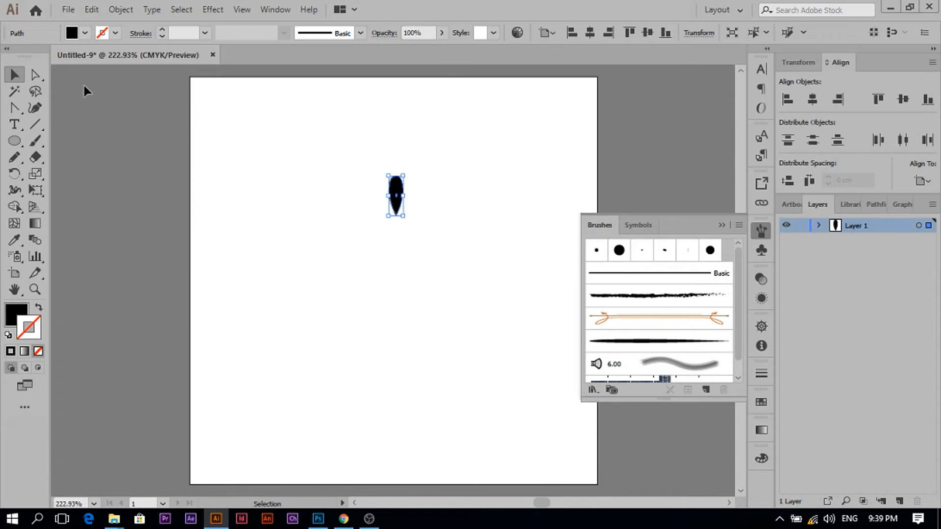
- Select the Paintbrush tool and set the stroke weight to 0.25 pt
click(35, 140)
click(205, 33)
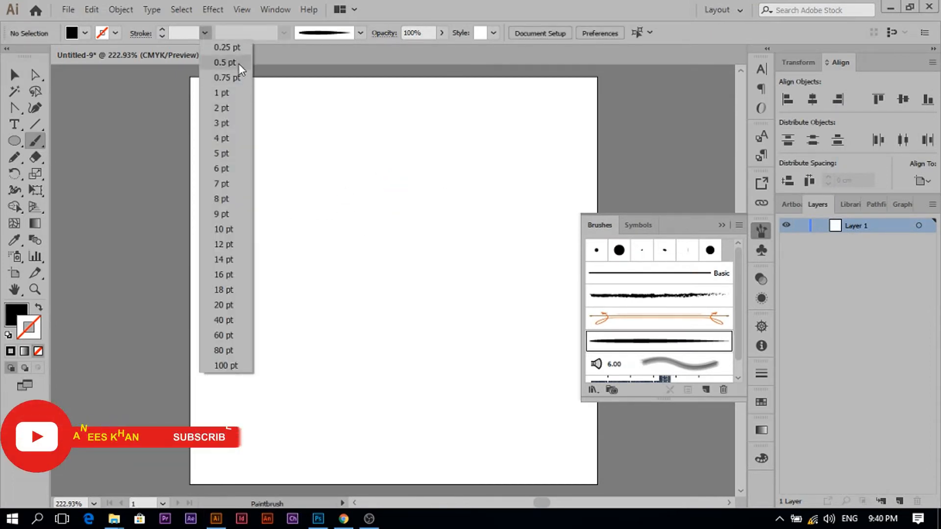
click(238, 49)
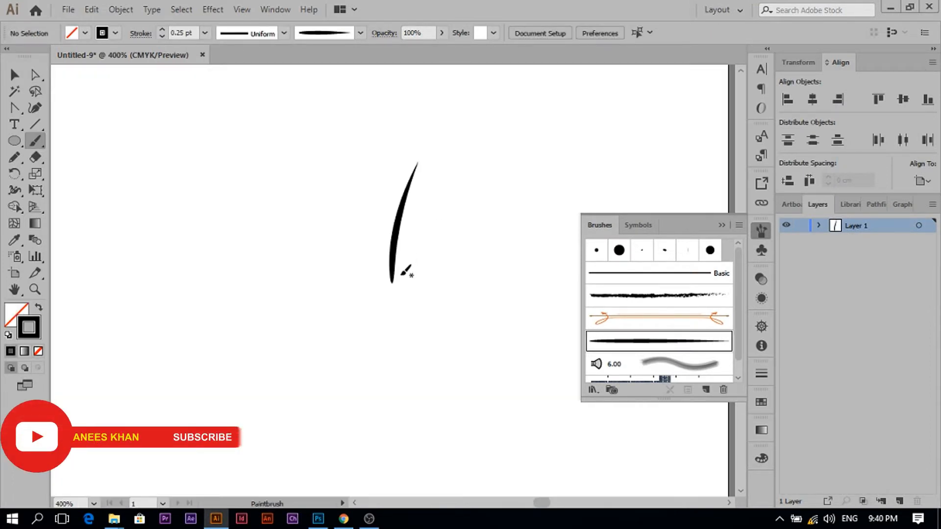
- Paint four curved grass blades fanning out from a common base, undoing the stray tick
drag(436, 191, 401, 273)
drag(468, 203, 410, 273)
mouse_move(511, 206)
mouse_down()
mouse_move(421, 266)
mouse_move(365, 206)
mouse_up()
drag(366, 149, 367, 153)
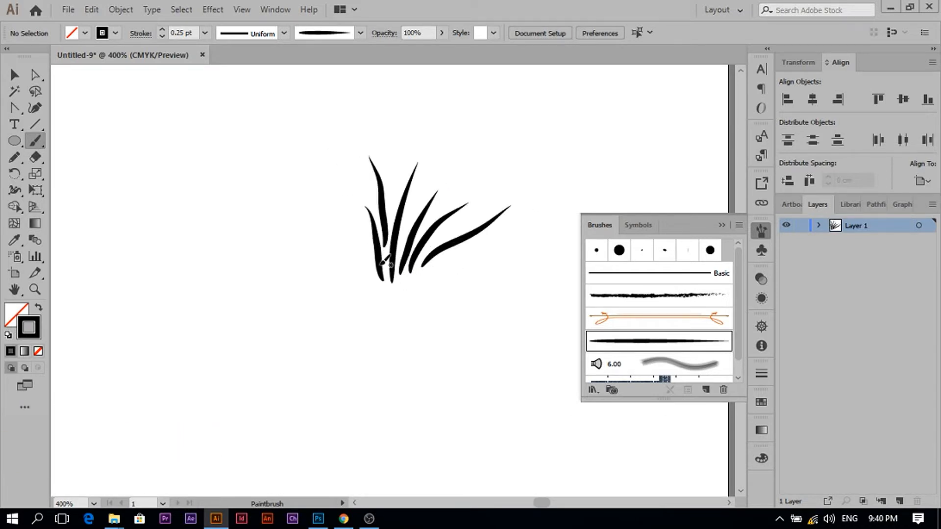
key(ctrl+z)
- Paint two more grass blades curving out to the left of the tuft
drag(381, 235, 366, 177)
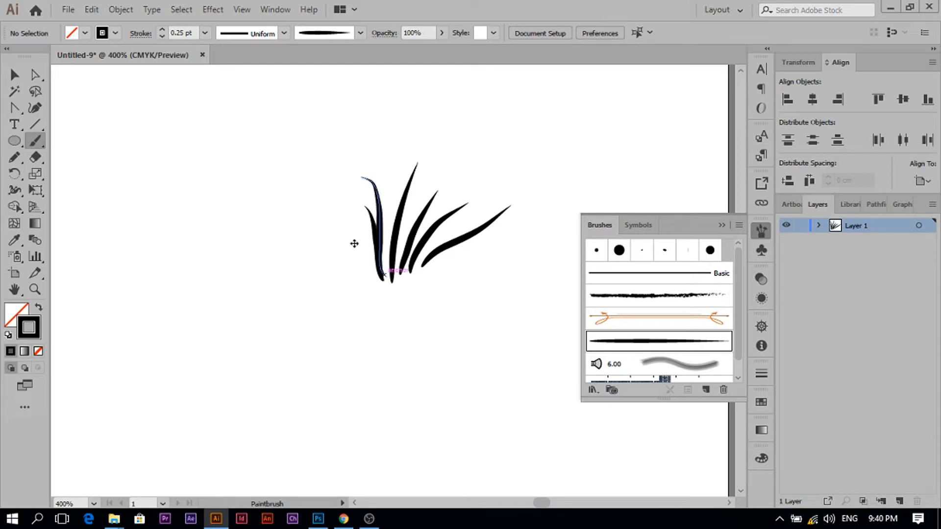
key(ctrl+z)
drag(385, 272, 378, 187)
drag(378, 272, 321, 199)
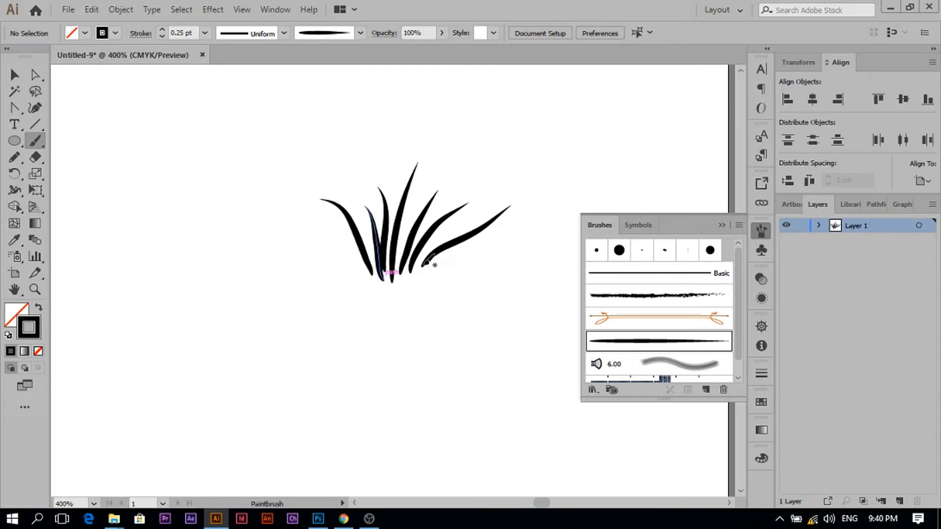
- Replace the long rightmost blade with a shorter curved blade
key(v)
click(471, 240)
key(Delete)
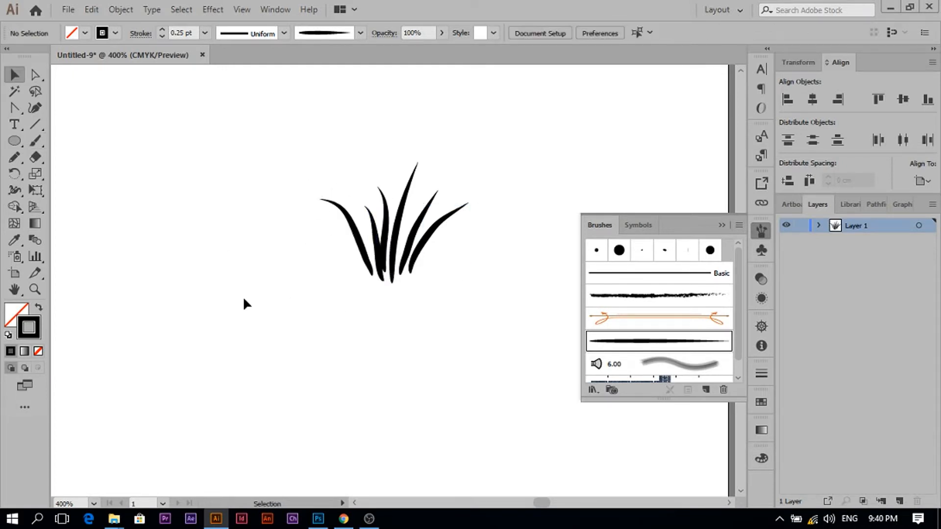
key(b)
drag(414, 273, 462, 216)
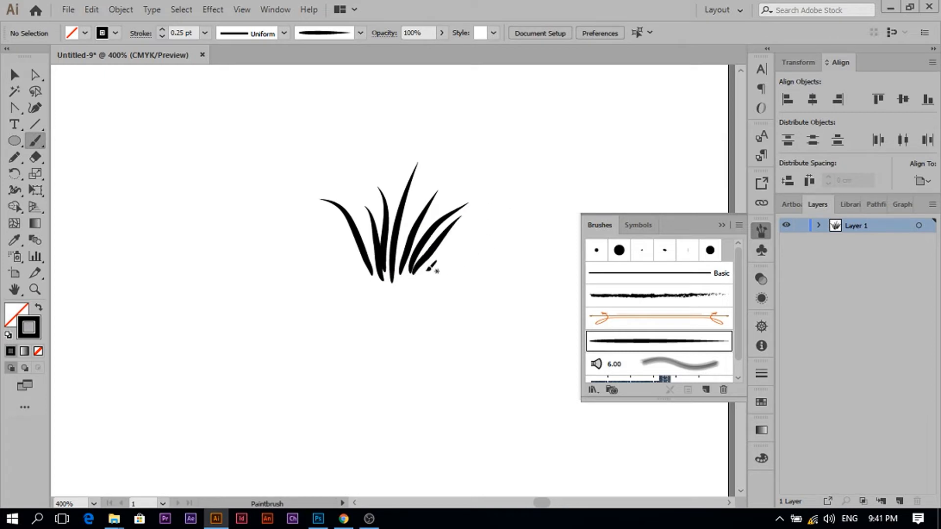
- Switch to Photoshop and create a new 5 × 5 cm document at 300 pixels/inch
key(alt+Tab)
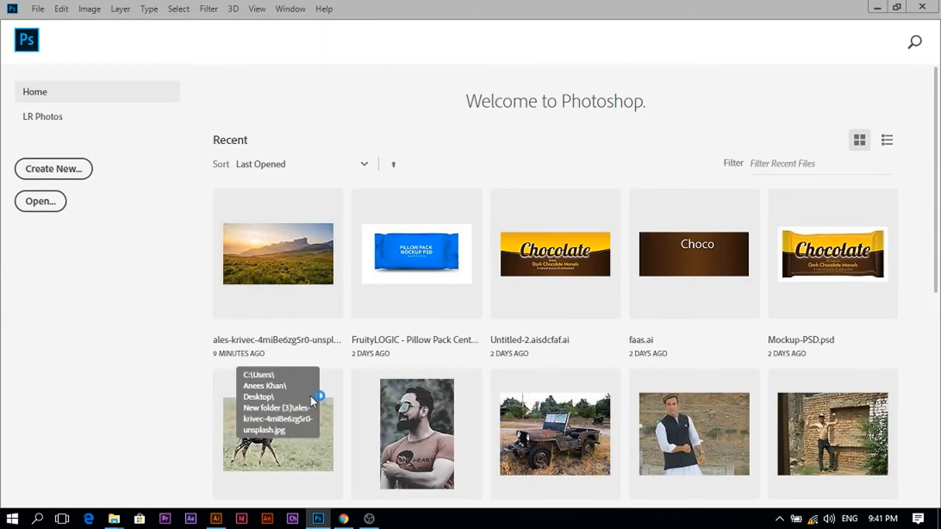
key(ctrl+n)
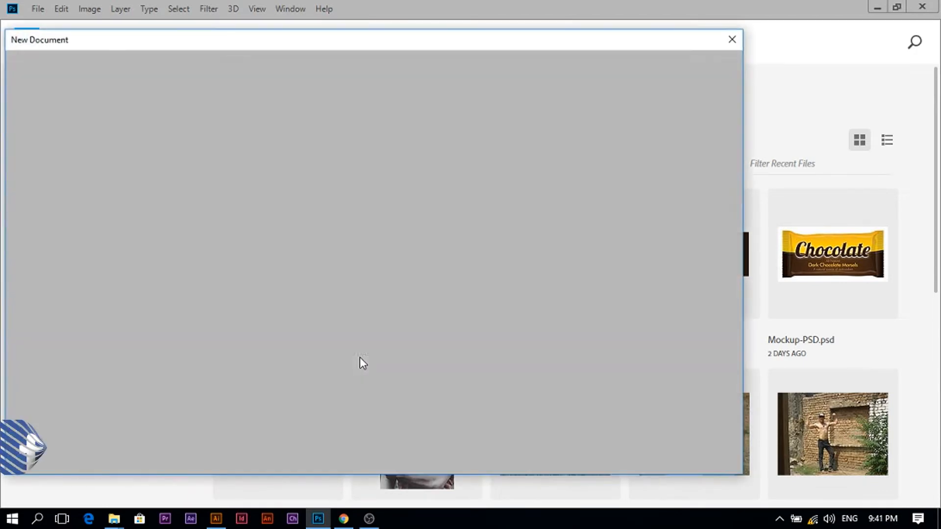
double_click(579, 164)
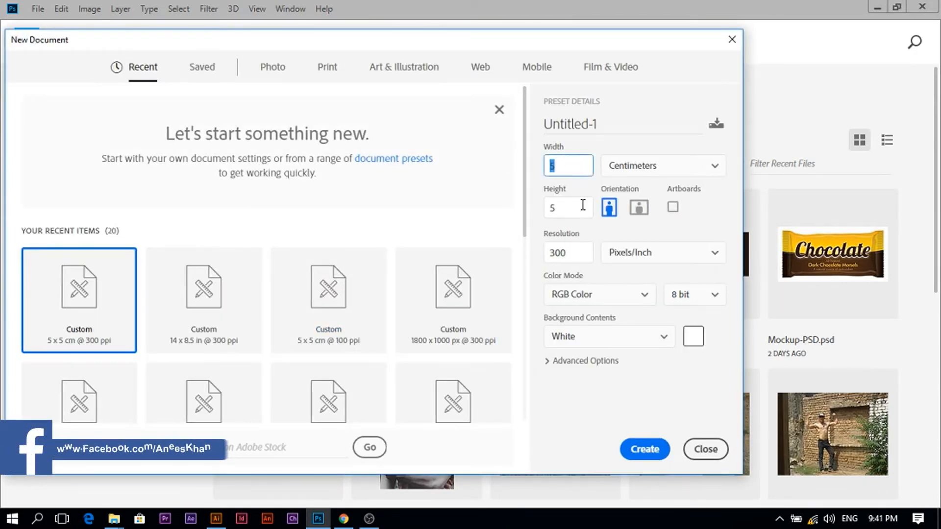
double_click(574, 207)
click(623, 441)
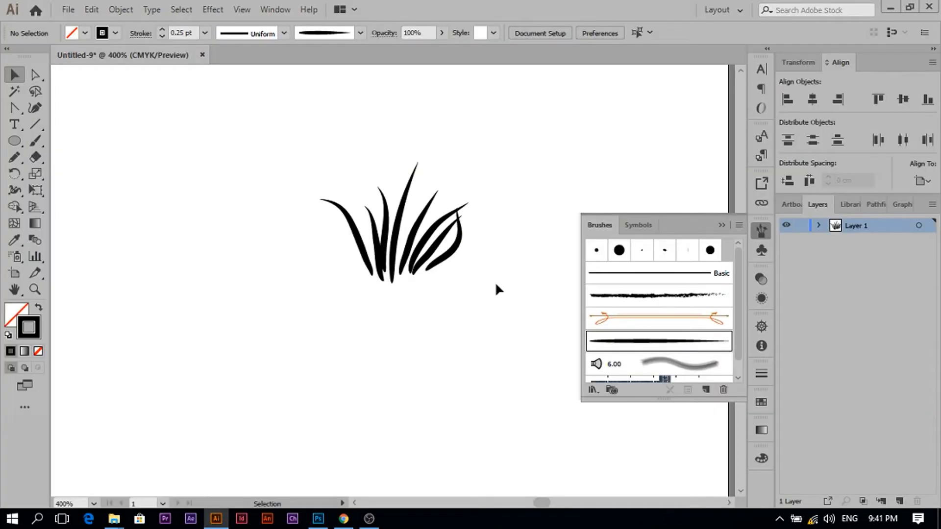
- Select all the grass strokes and expand their appearance
drag(497, 286, 243, 143)
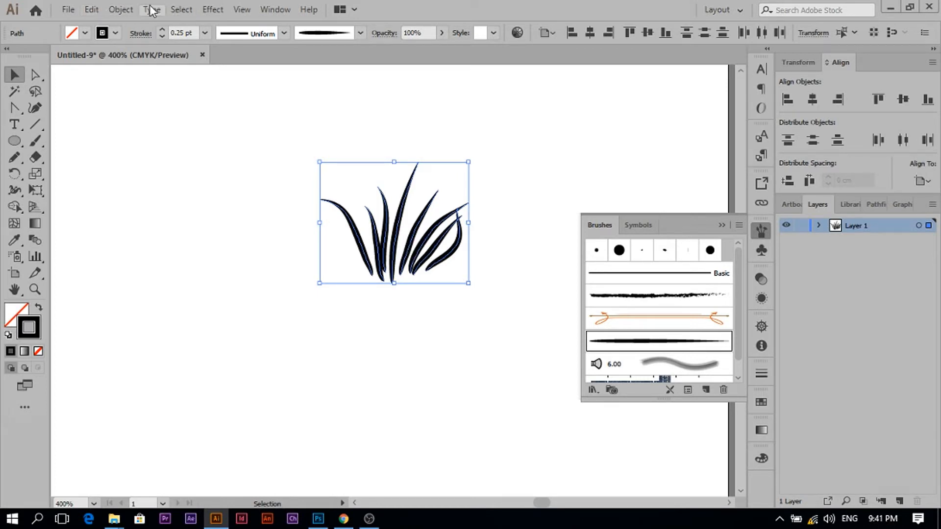
click(122, 9)
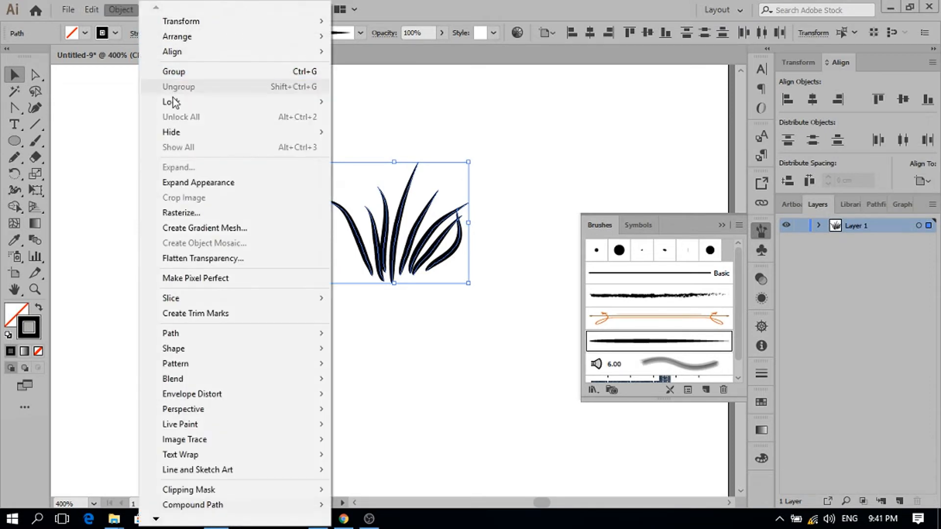
click(214, 189)
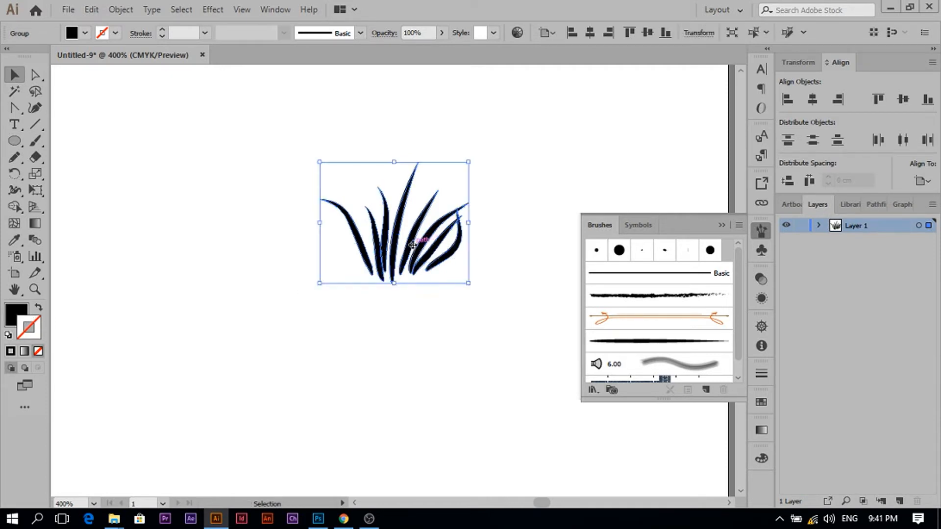
- Place the grass into the Photoshop document as a smart object and position it
drag(420, 247, 428, 220)
key(Return)
drag(402, 189, 387, 260)
- Define the grass tuft as a new brush preset named "hair brush"
click(58, 12)
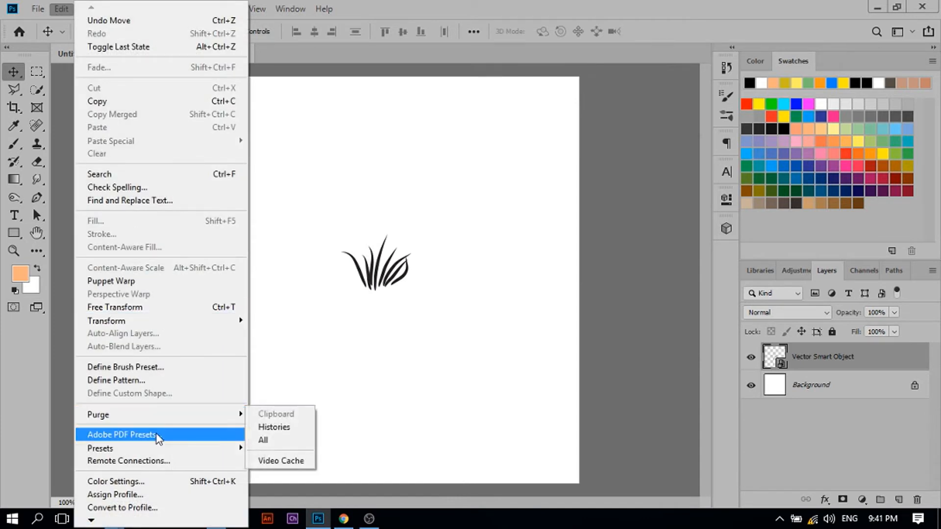
click(163, 371)
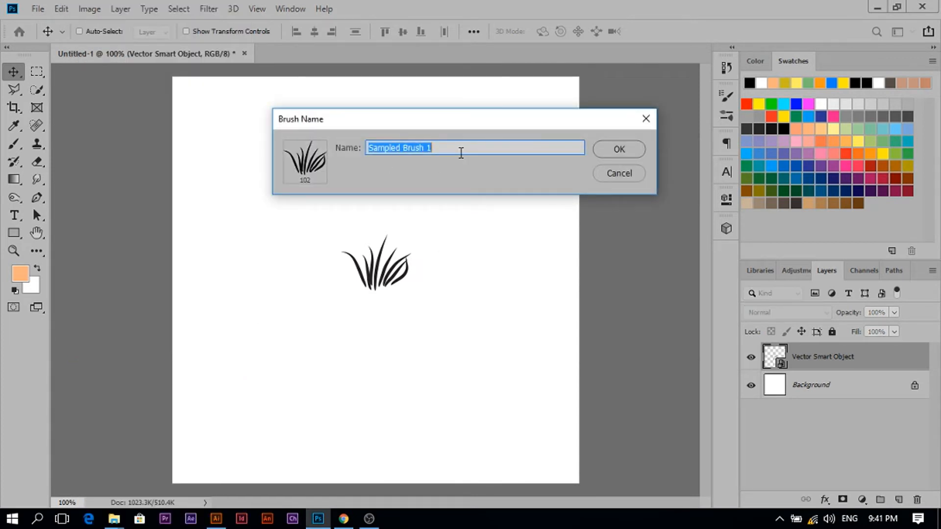
text(hair brush 5)
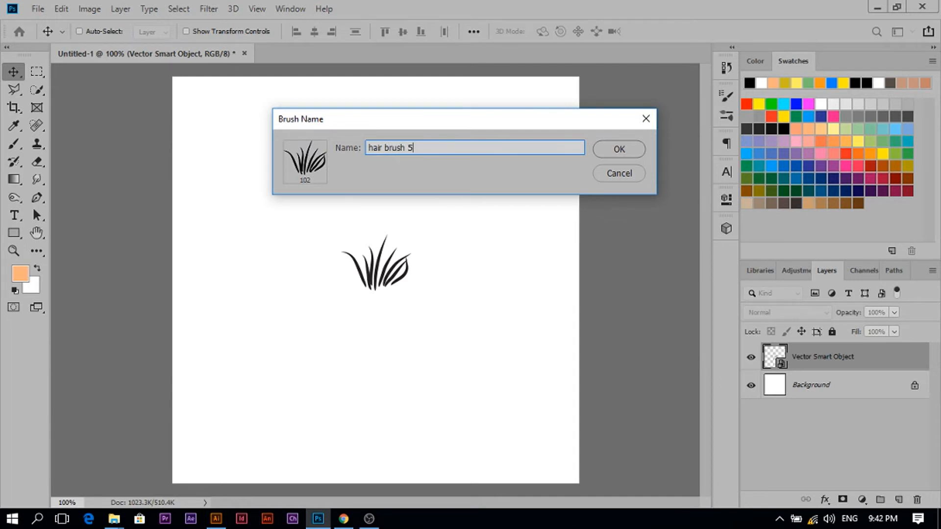
click(619, 149)
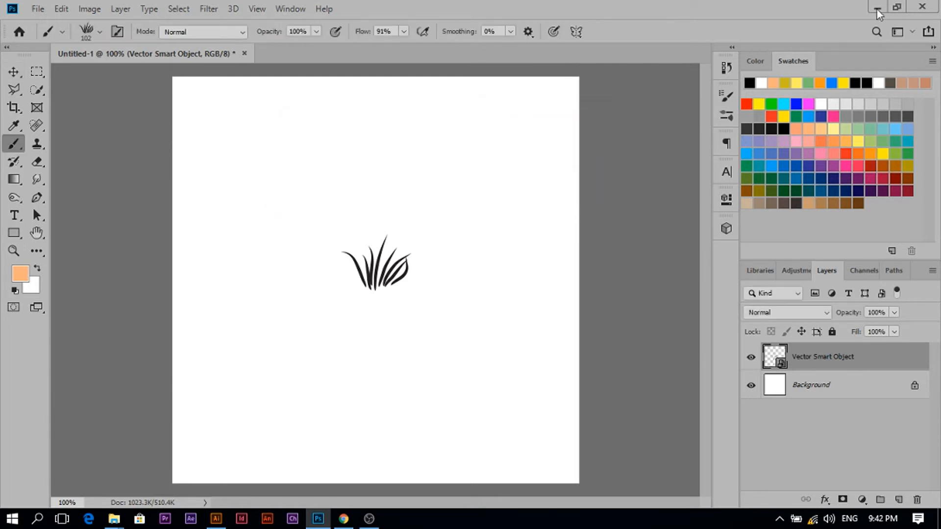
- Open the grassy mountain landscape photo from the file folder in Photoshop
click(877, 8)
click(887, 7)
mouse_move(114, 519)
click(194, 461)
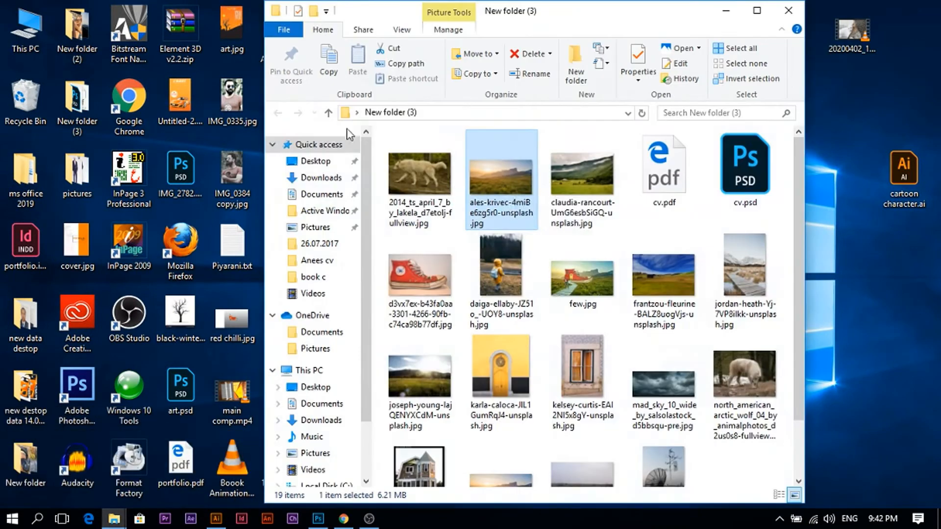
drag(502, 196, 375, 54)
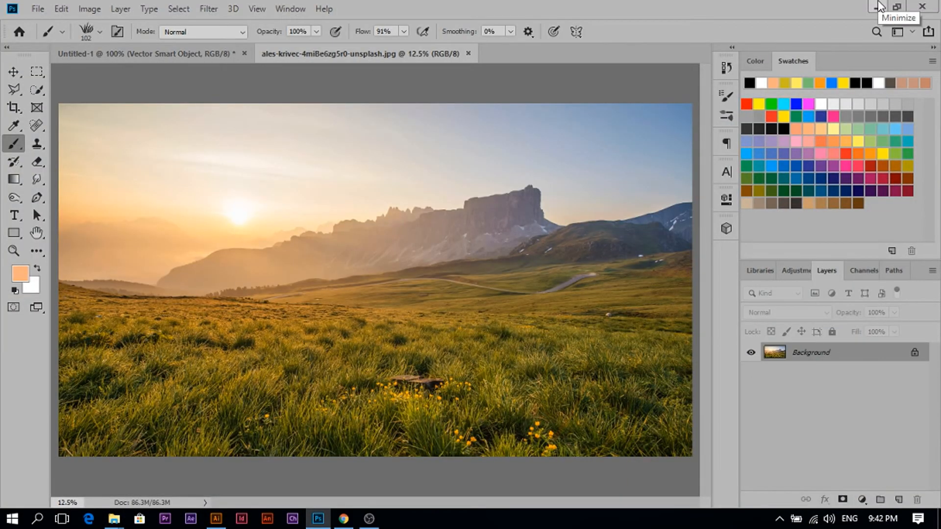
- Place the cut-out boat image into the landscape and flip it horizontally
click(879, 6)
mouse_move(113, 518)
click(289, 470)
scroll(386, 267, up, 2)
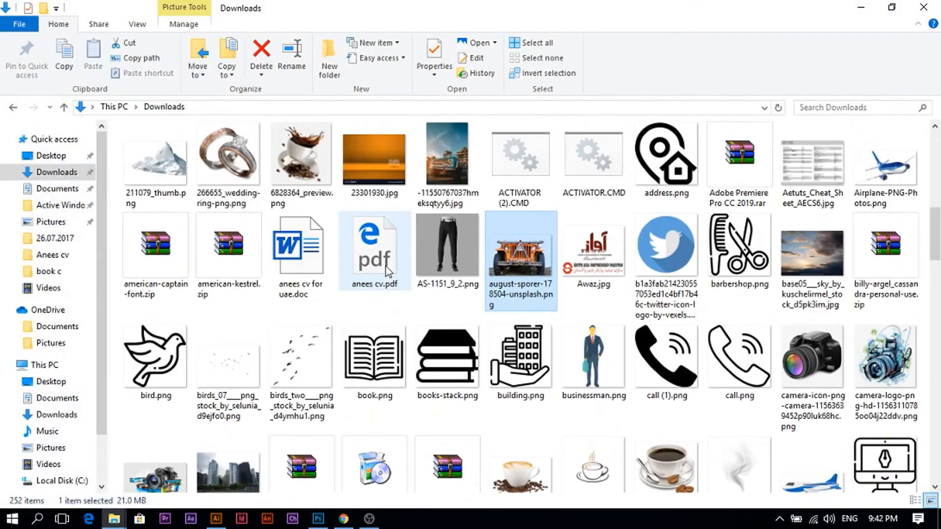
scroll(386, 267, down, 5)
drag(368, 211, 507, 131)
drag(494, 244, 344, 347)
drag(390, 290, 473, 210)
drag(417, 305, 378, 332)
right_click(374, 332)
click(392, 313)
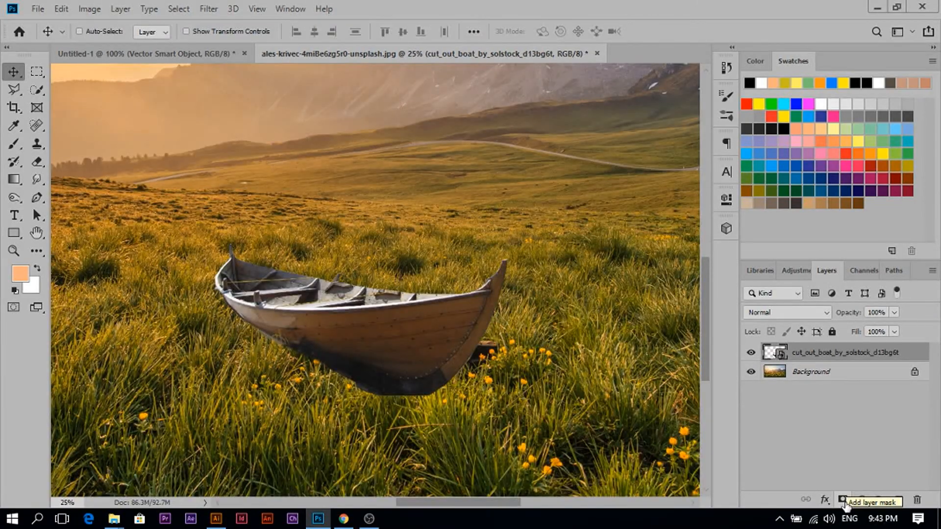
- Add a layer mask to the boat and paint grass over its lower edge with the hair brush in black
click(844, 501)
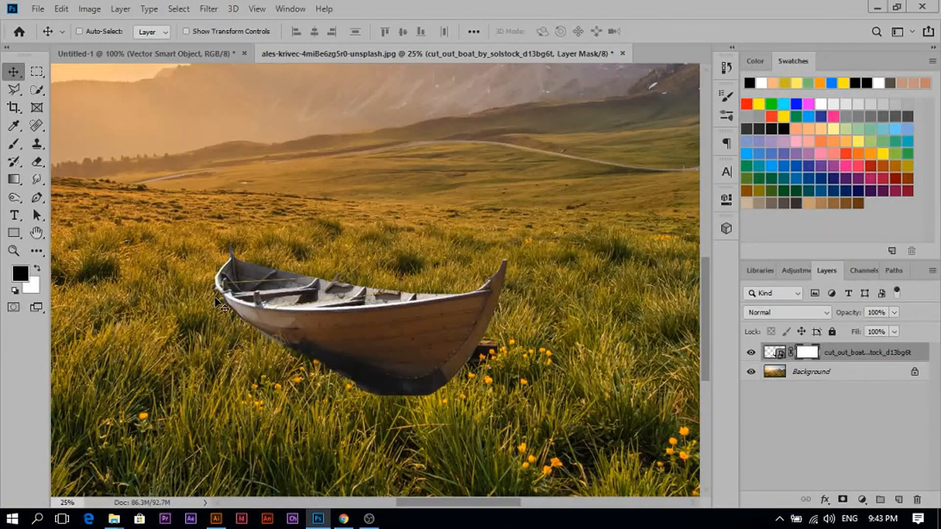
click(13, 144)
right_click(424, 288)
key(v)
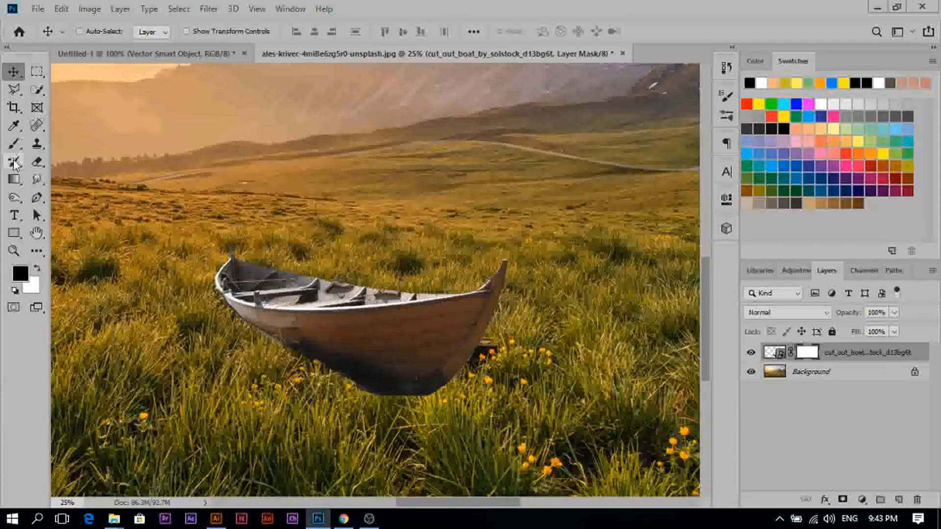
key(b)
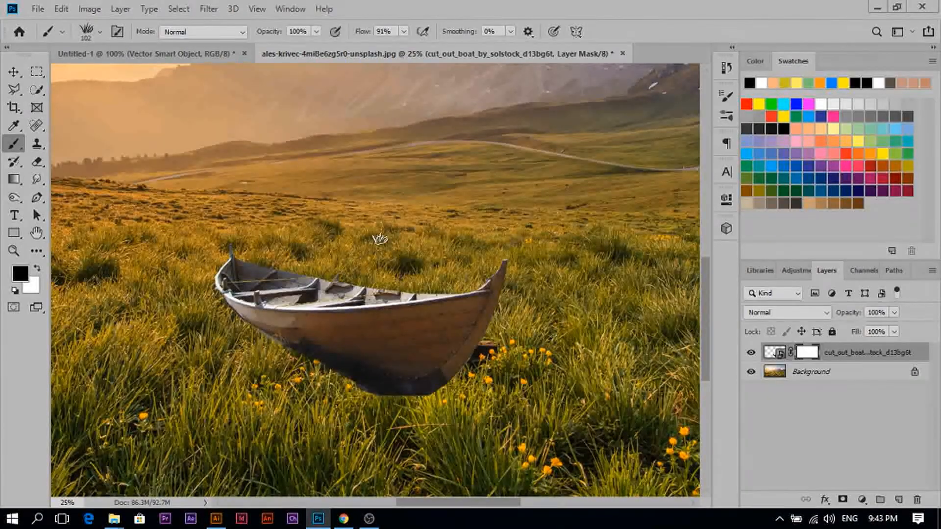
mouse_move(304, 387)
mouse_down()
mouse_move(425, 387)
mouse_move(464, 366)
mouse_move(383, 410)
mouse_move(331, 409)
mouse_move(354, 376)
mouse_move(246, 340)
mouse_move(217, 314)
mouse_up()
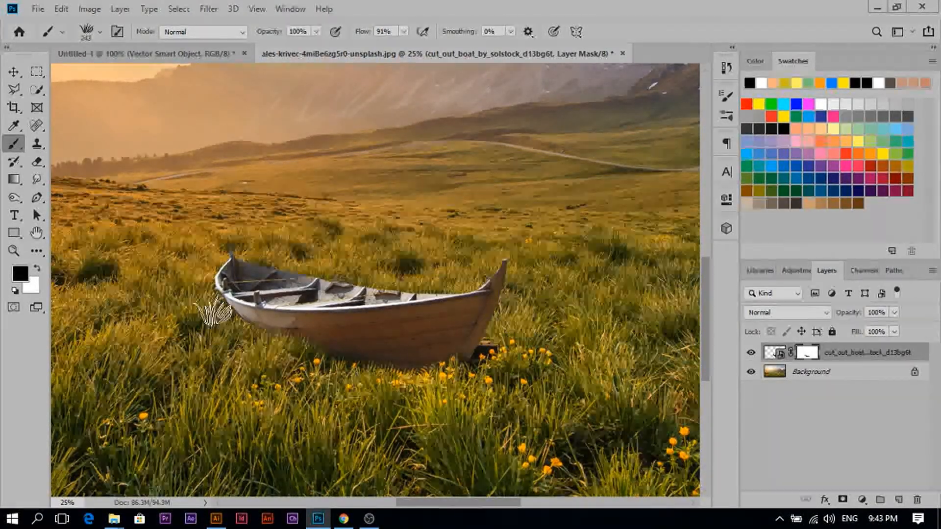
mouse_move(431, 375)
mouse_down()
mouse_move(480, 351)
mouse_move(441, 373)
mouse_move(484, 390)
mouse_up()
key(x)
key(x)
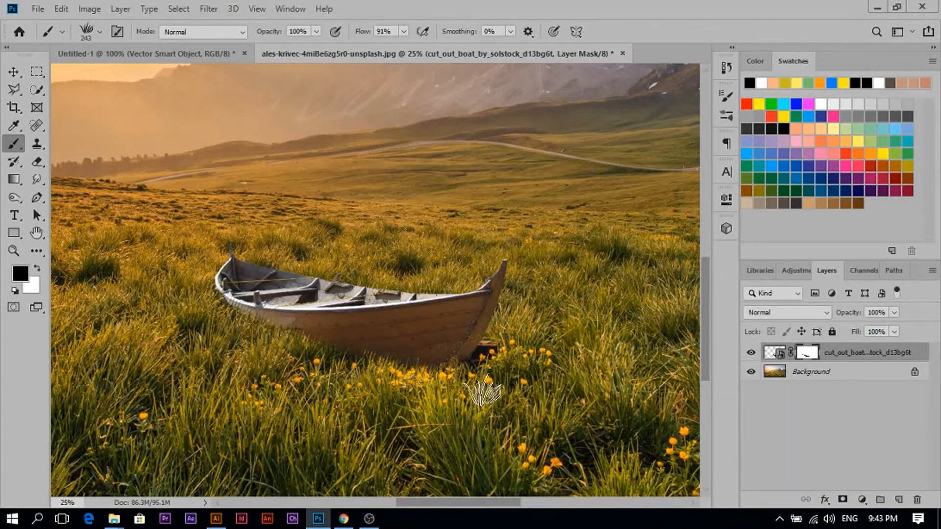
- Place the jeep image into the scene with a layer mask and move it onto the right side of the field
key(space)
mouse_move(285, 389)
mouse_down()
mouse_move(384, 252)
mouse_move(348, 279)
mouse_up()
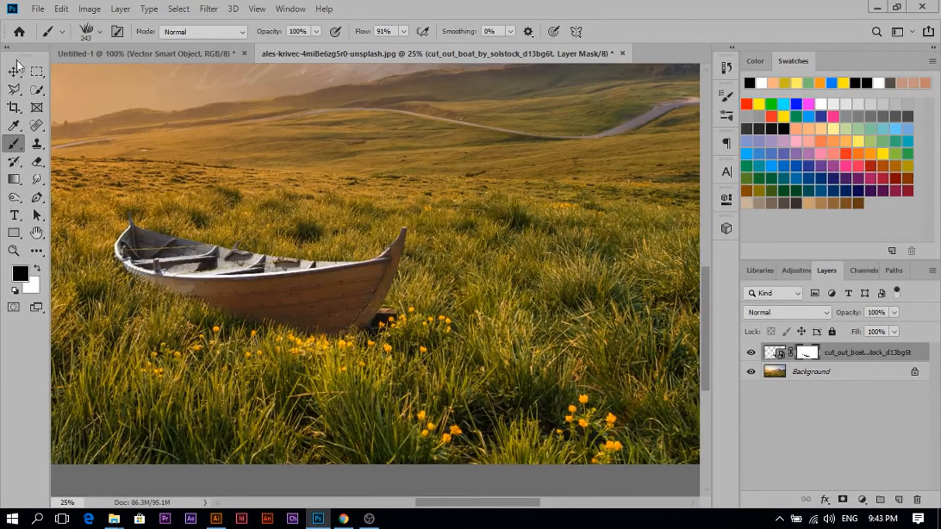
click(15, 72)
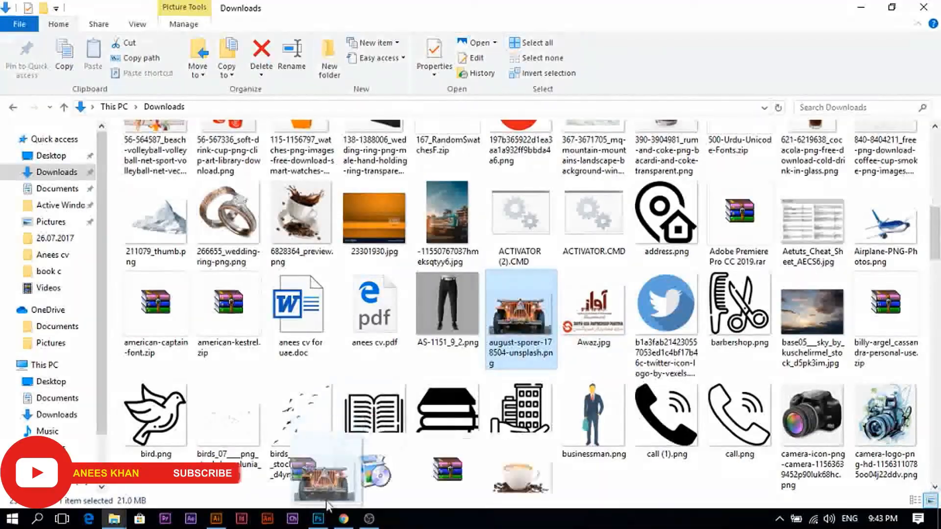
drag(327, 504, 343, 264)
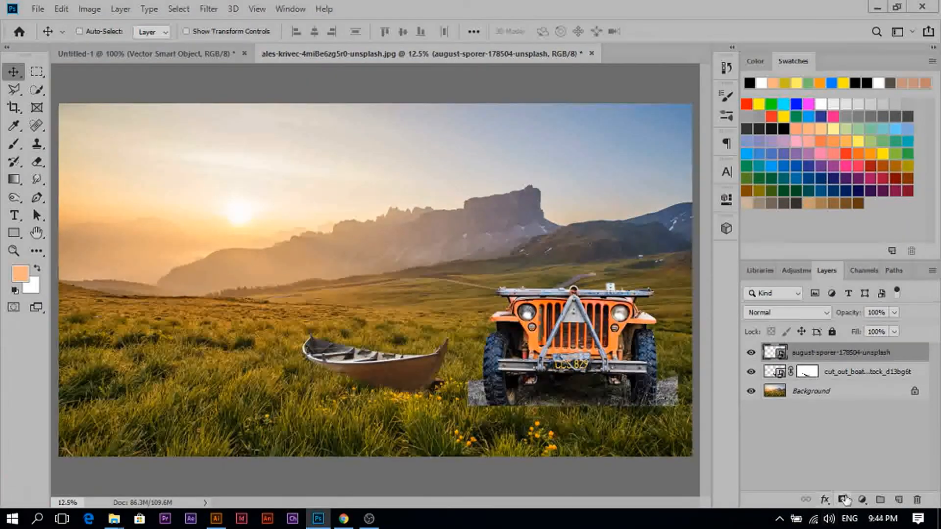
click(844, 499)
key(ctrl+plus)
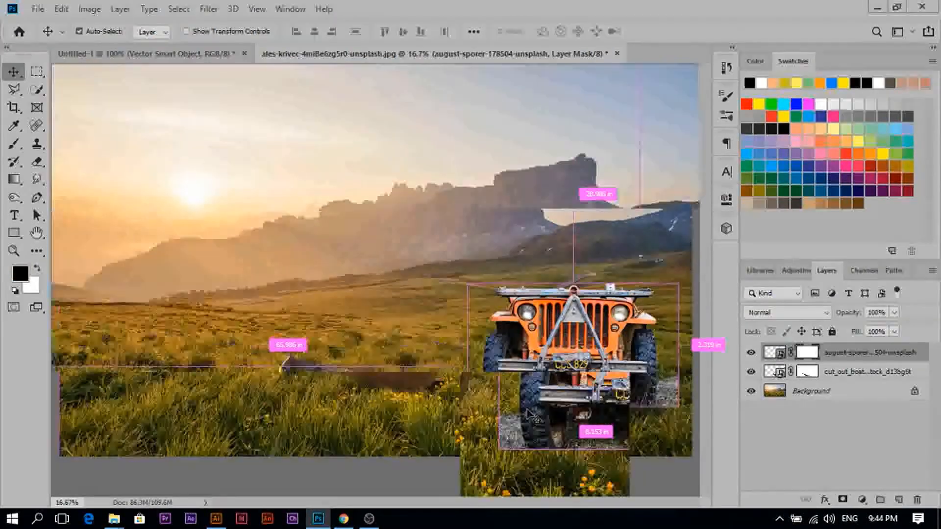
drag(613, 402, 462, 297)
- Paint grass over the jeep's wheels on its mask using the hair brush at size 511
key(b)
right_click(618, 313)
drag(771, 320, 778, 321)
mouse_move(595, 326)
mouse_down()
mouse_move(347, 315)
mouse_move(627, 272)
mouse_up()
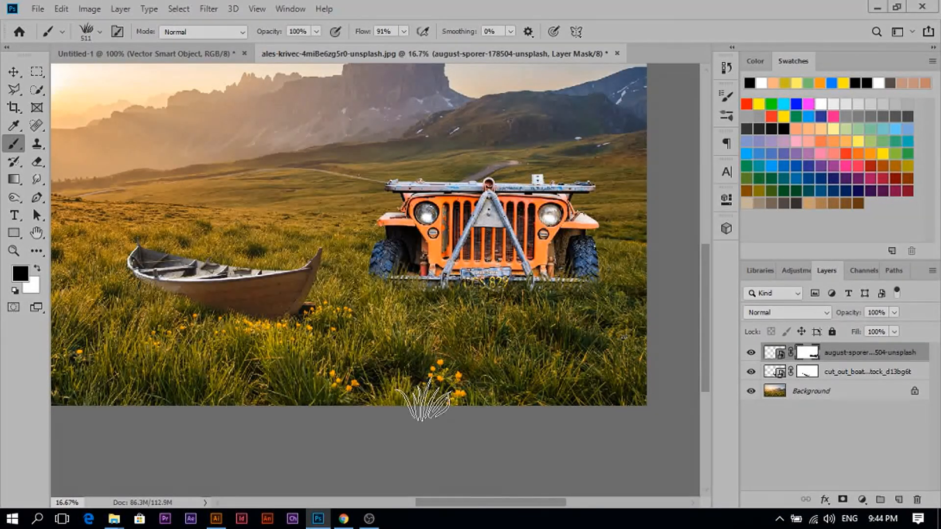
- Fit the scene to the window and start adding a new adjustment layer
click(13, 73)
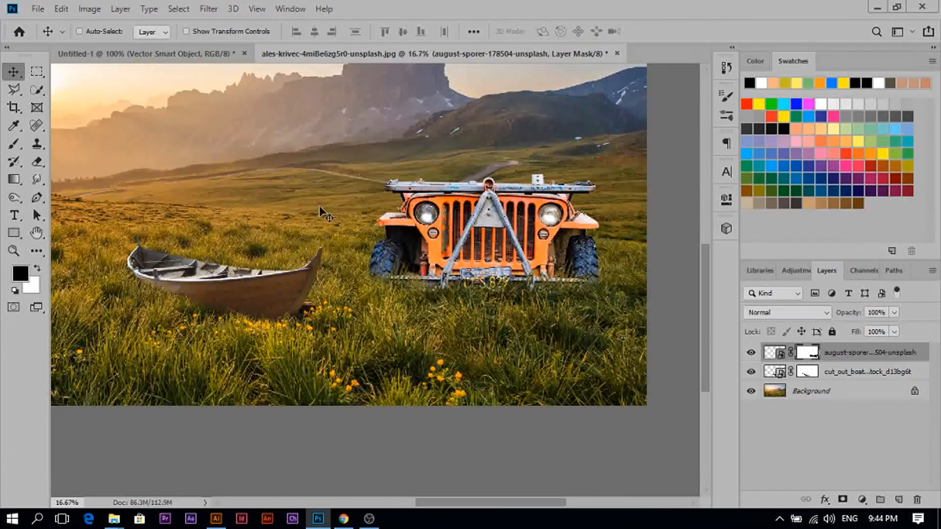
key(ctrl+0)
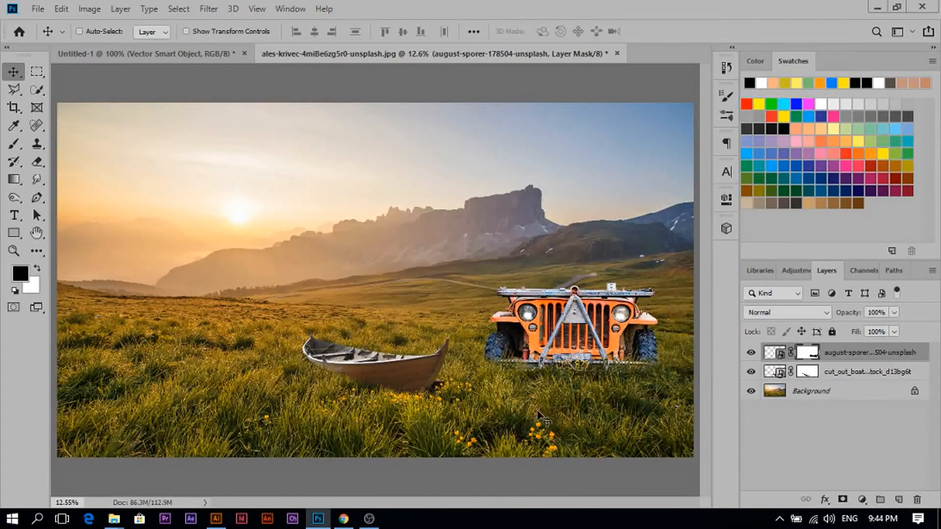
click(862, 500)
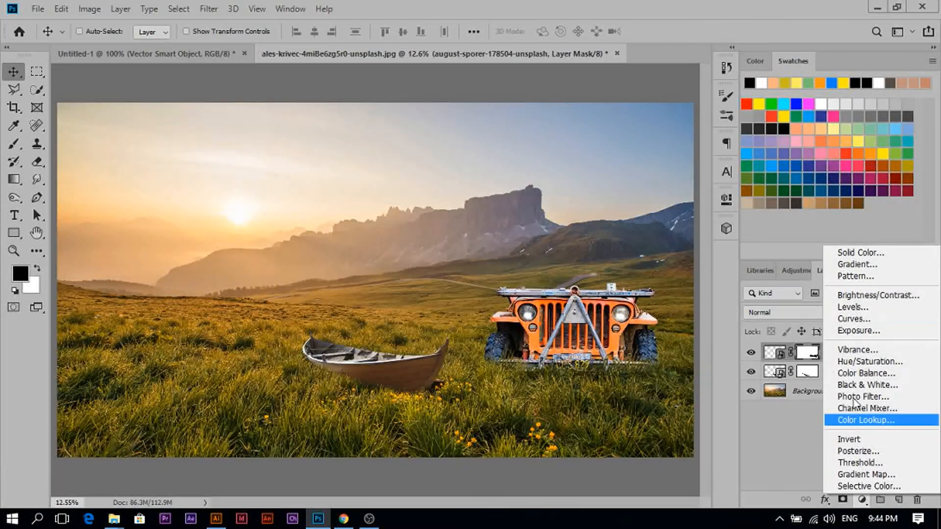